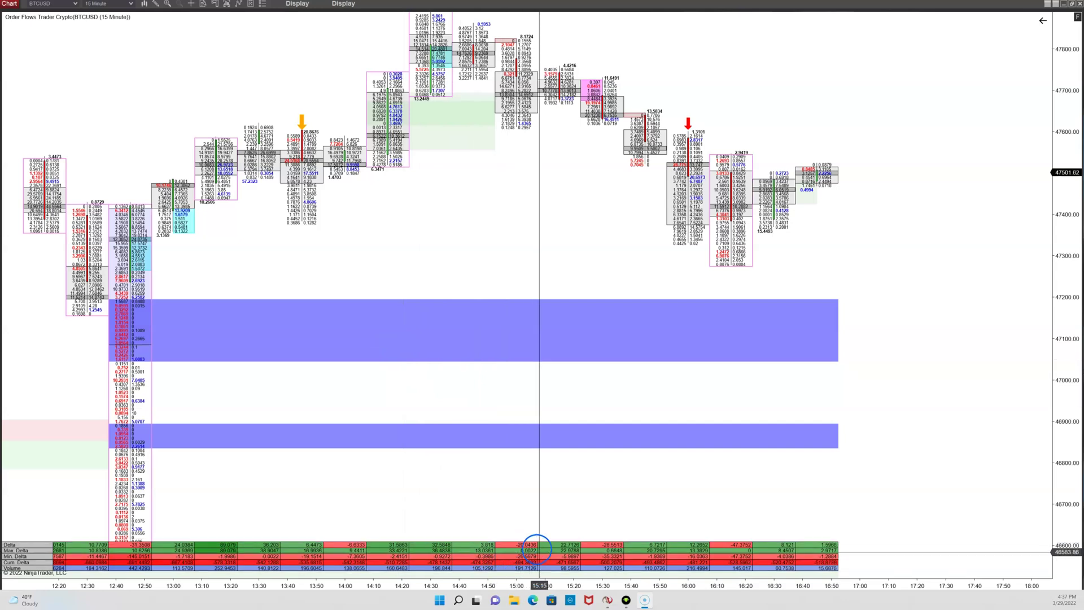
- Bring up the BTCUSD chart window, view the 1-minute candlestick chart, and return to the 15-minute order flow chart
mouse_move(609, 599)
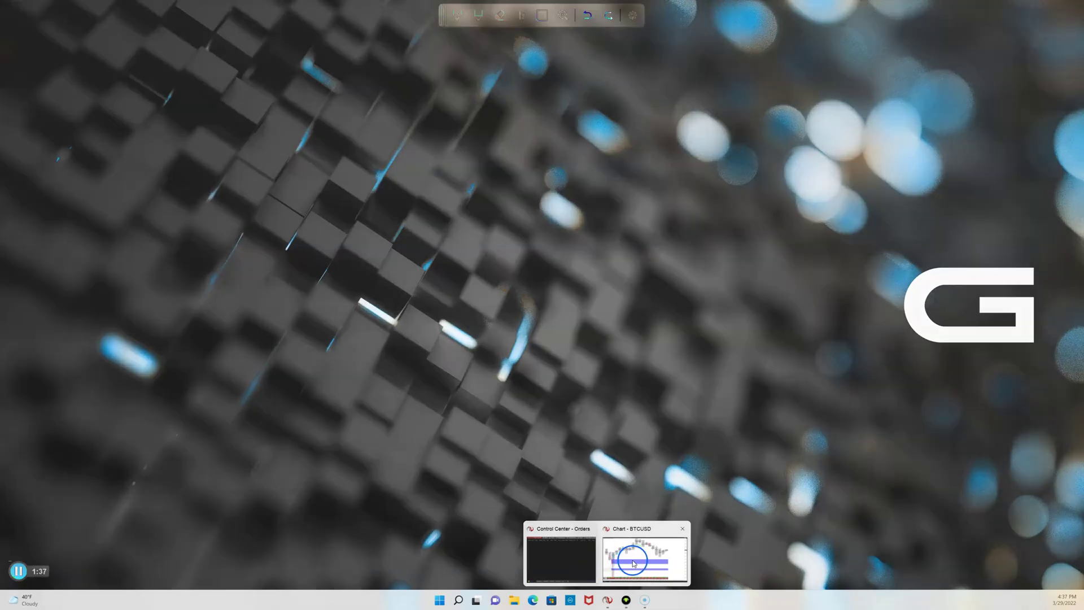
left_click(632, 560)
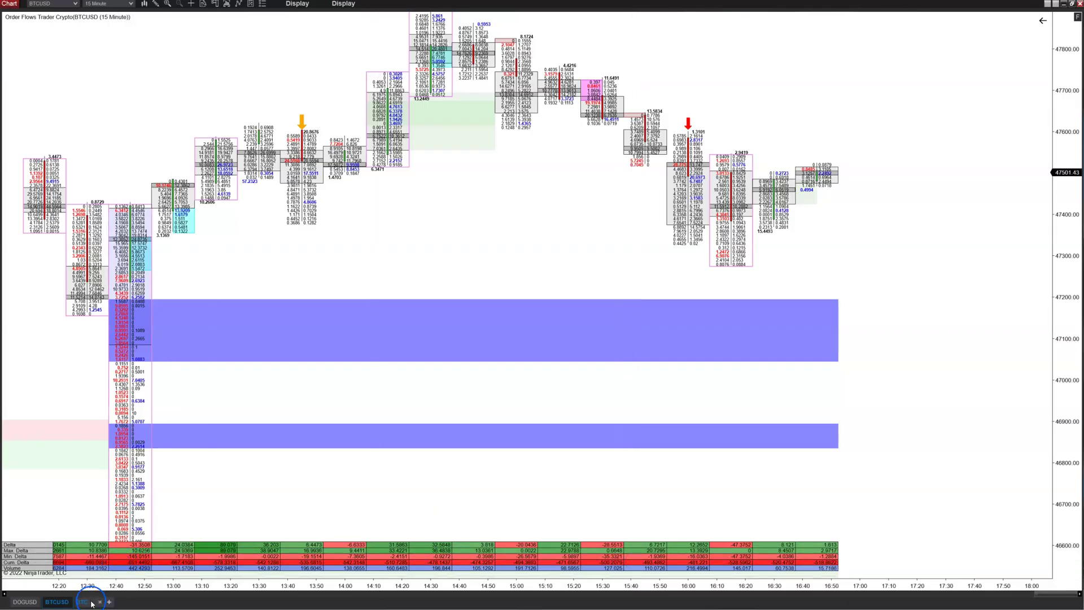
left_click(88, 602)
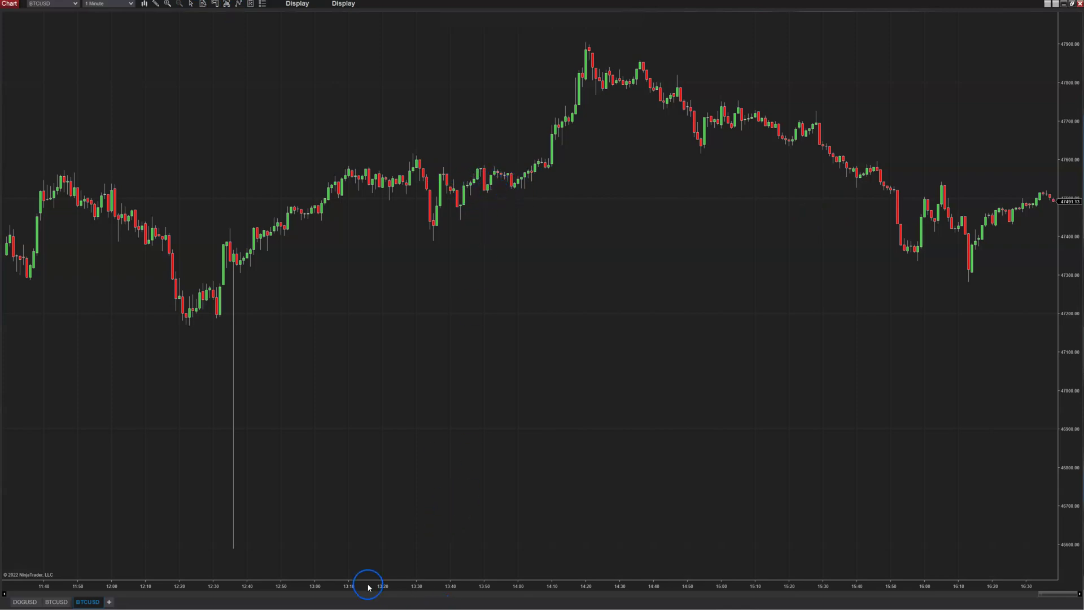
left_click(56, 602)
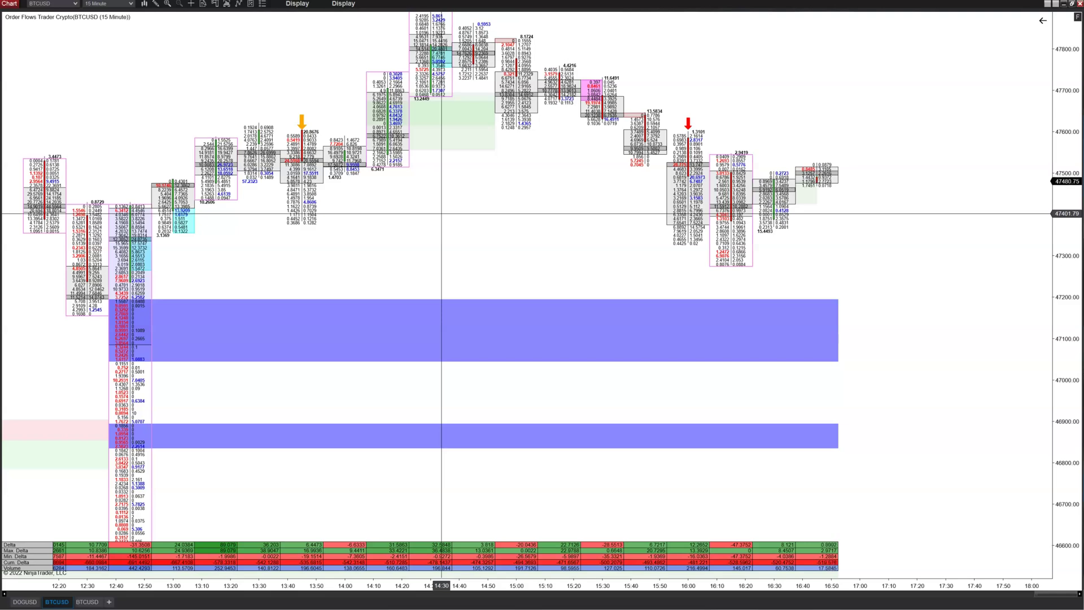
- Check the My Coinbase data connection in the Control Center's connections list, and return to the BTCUSD 15-minute chart
middle_click(434, 220)
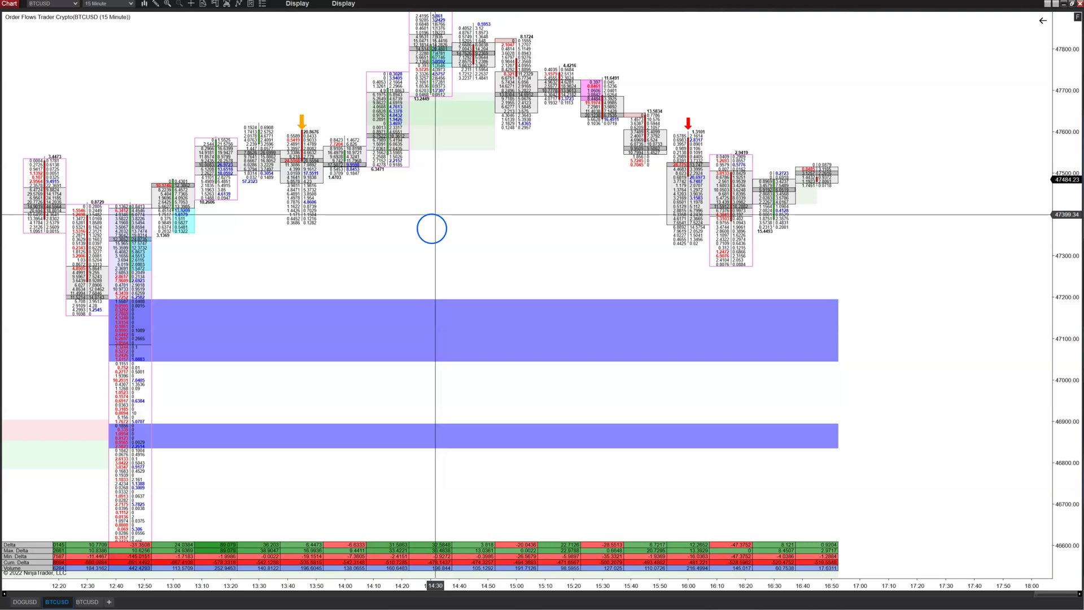
left_click_drag(3, 137, 328, 196)
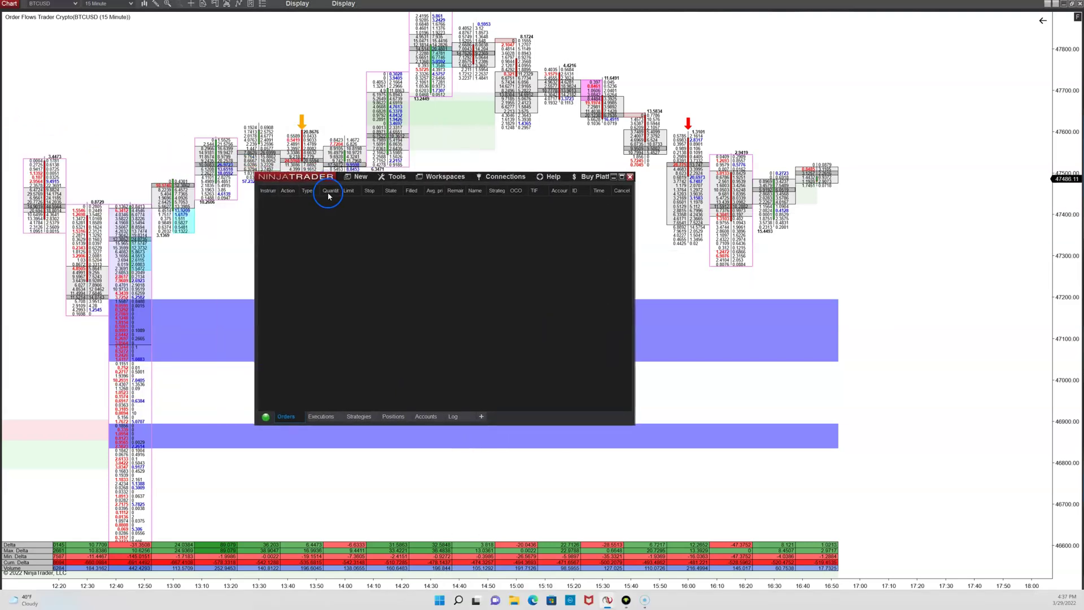
left_click(508, 176)
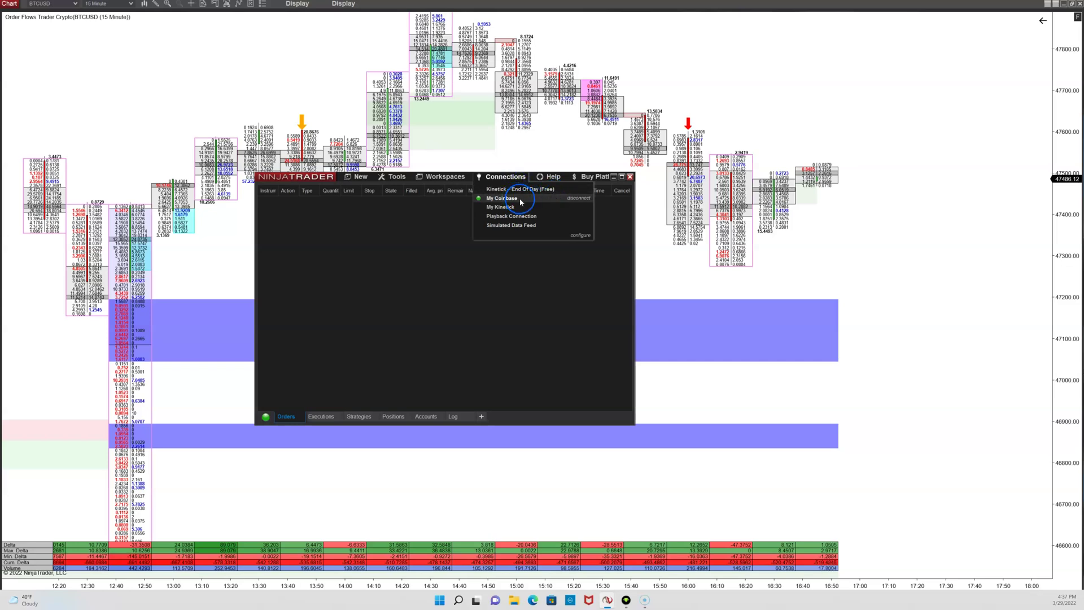
left_click(357, 176)
left_click_drag(325, 178, 13, 146)
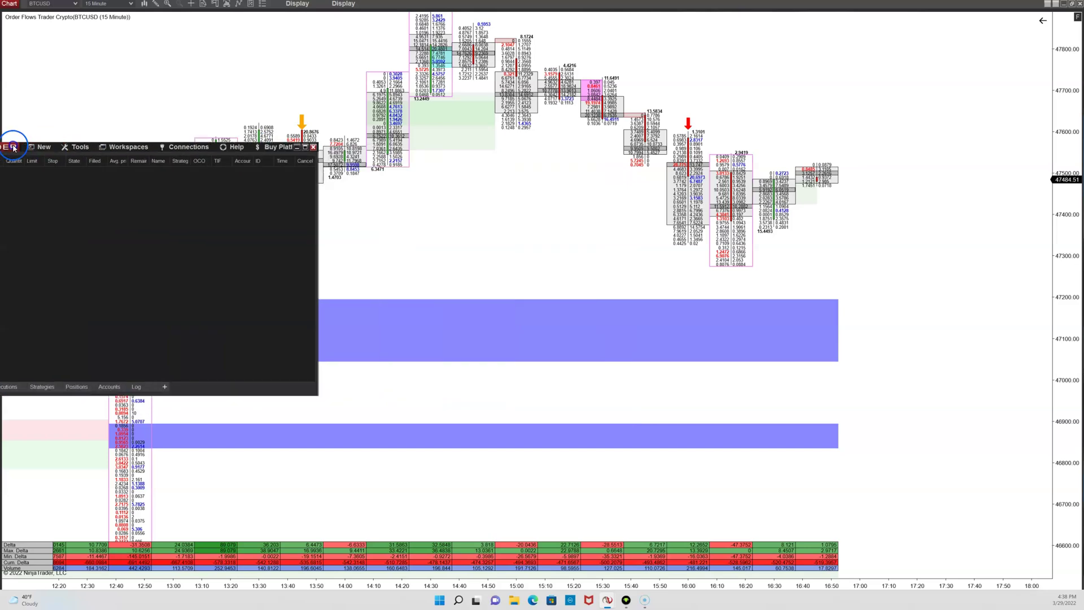
left_click(12, 133)
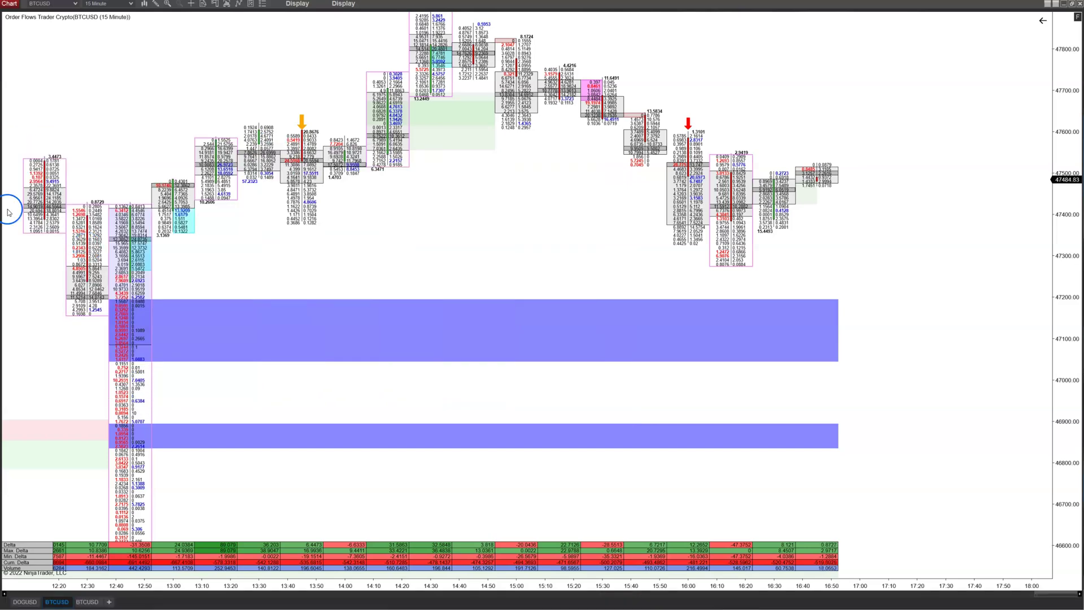
- Go back in time on the BTCUSD 15-minute chart and examine the 12:45 bar with its blue zones
scroll(186, 353, "up", 5)
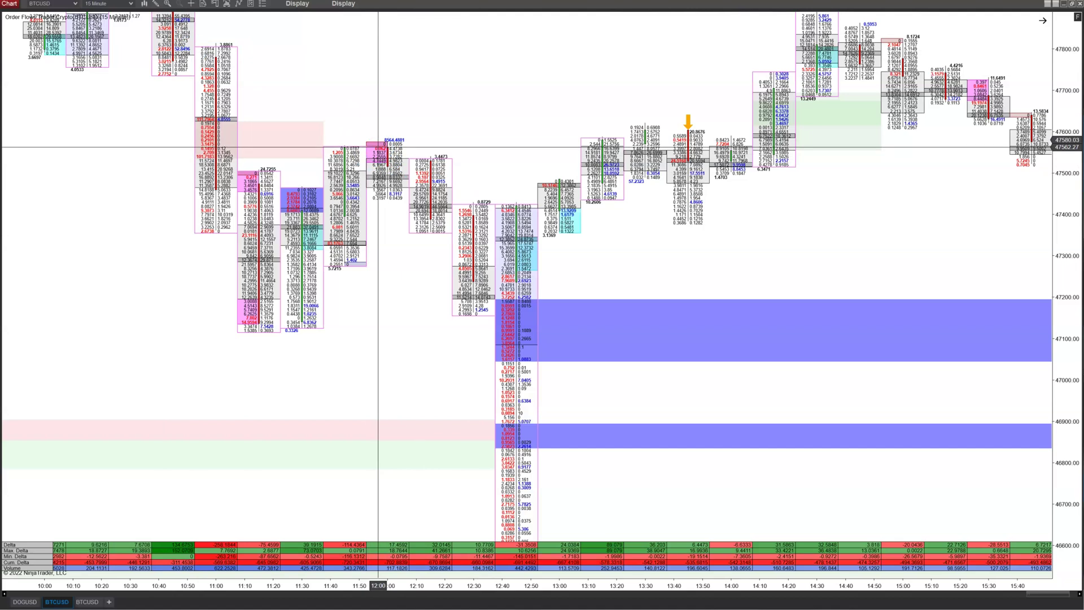
left_click(583, 542)
left_click(526, 529)
left_click(588, 211)
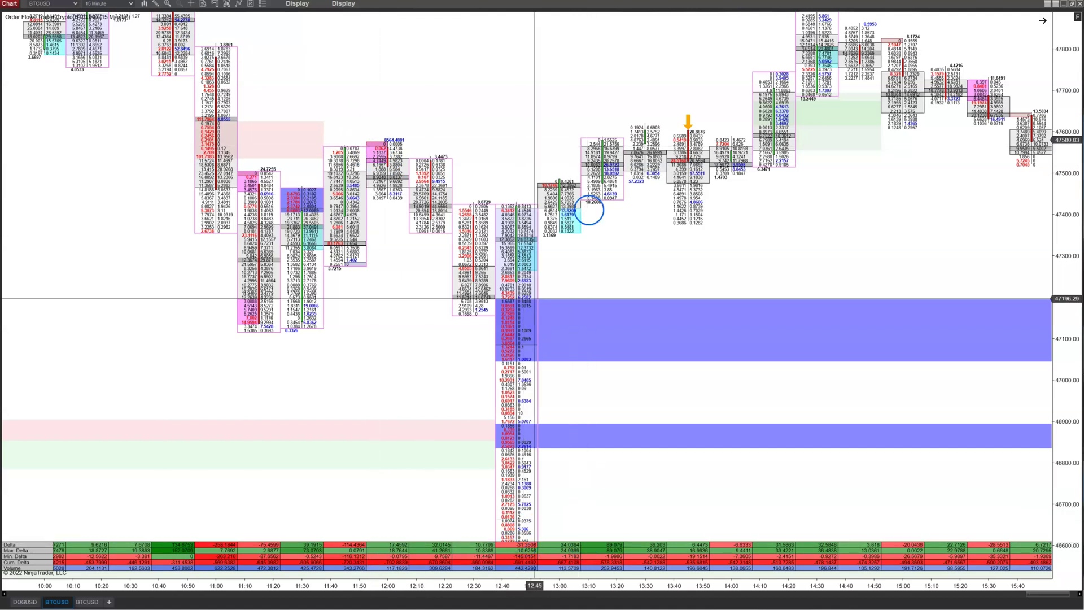
left_click(824, 97)
left_click(649, 294)
scroll(653, 299, "left", 8)
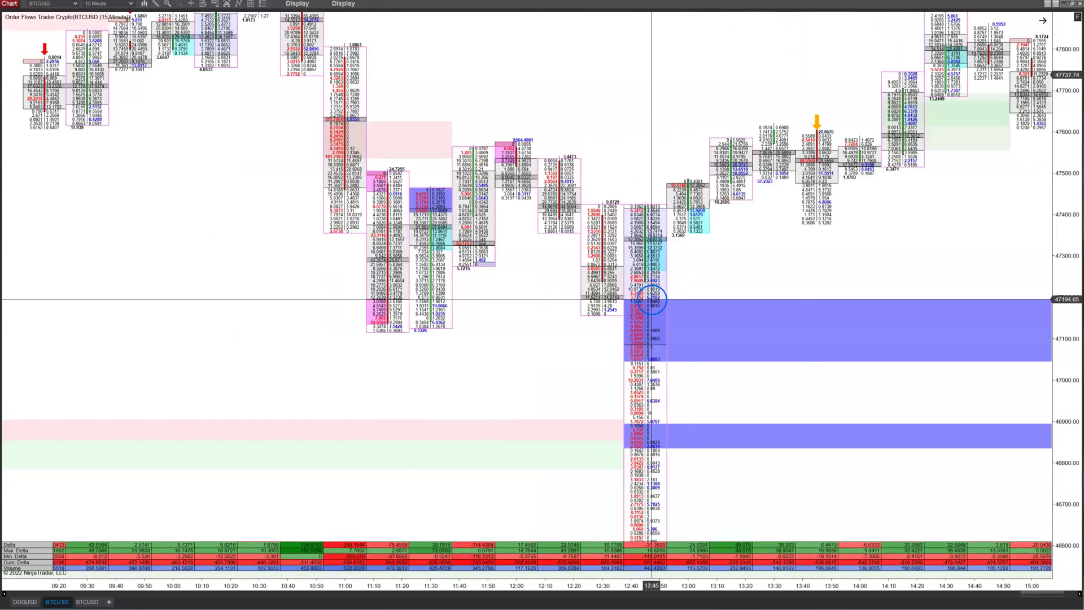
- Show the earlier 06:20 to 12:00 bars and stretch the price scale until the footprint numbers are readable
left_click(835, 252)
left_click(1024, 234)
left_click(1064, 261)
scroll(1065, 261, "up", 5)
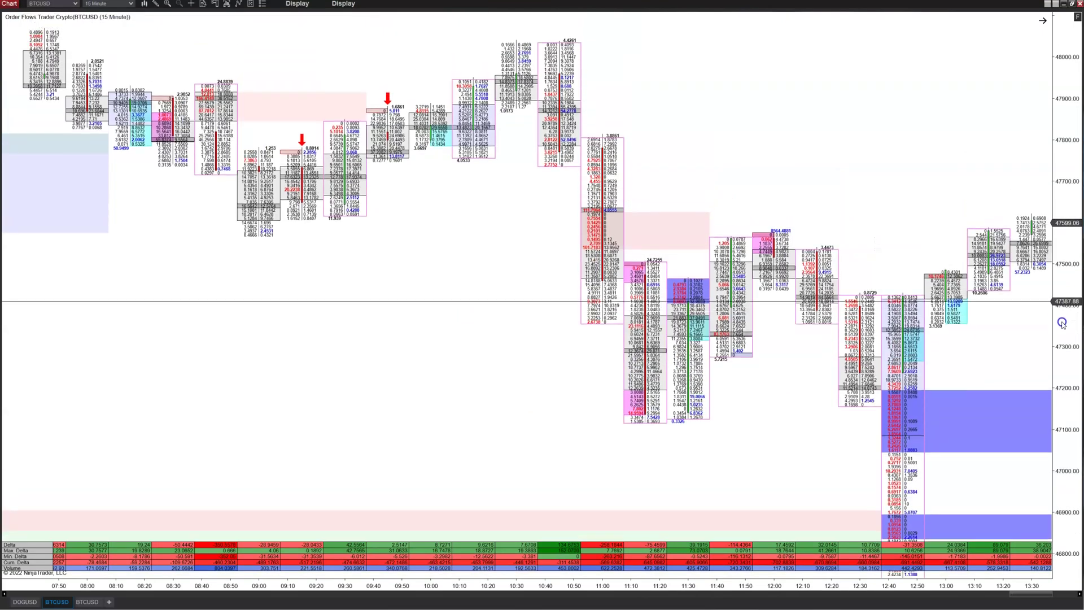
left_click(1065, 242)
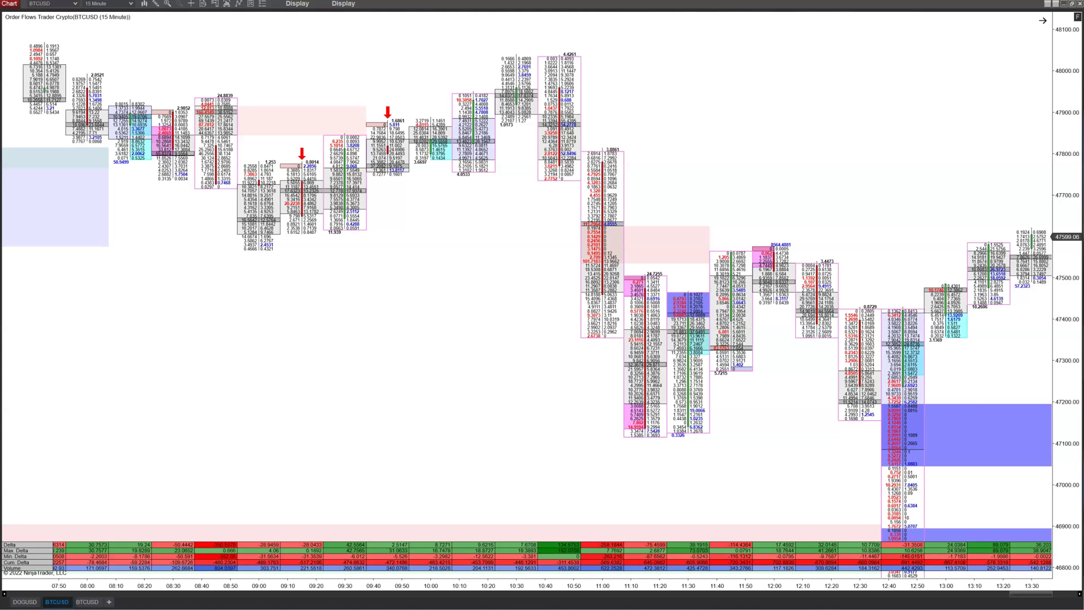
left_click_drag(12, 150, 269, 154)
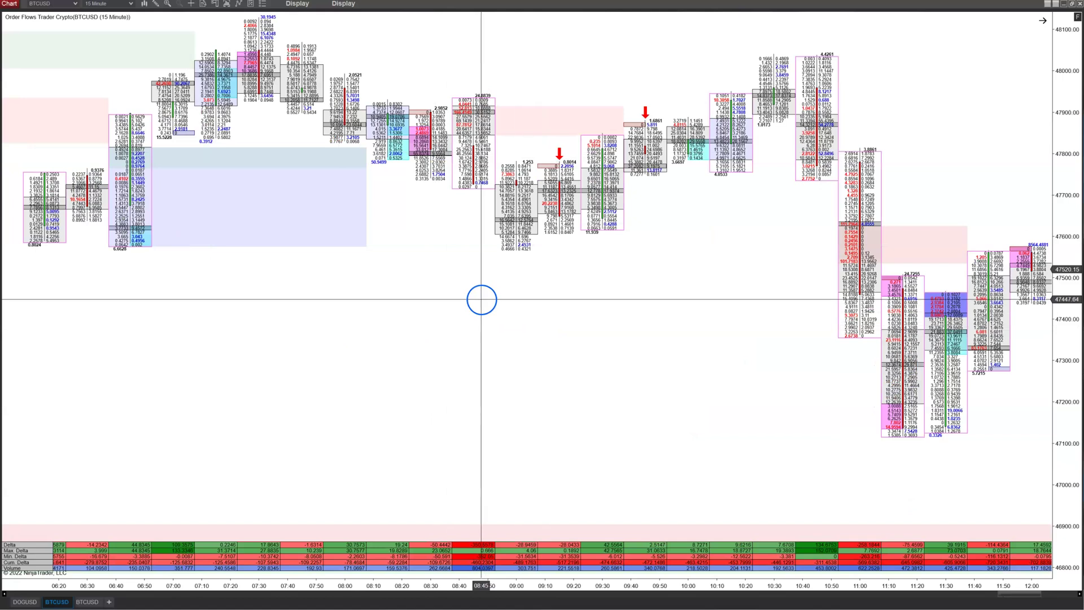
left_click_drag(1065, 218, 1072, 192)
left_click_drag(1064, 150, 1047, 230)
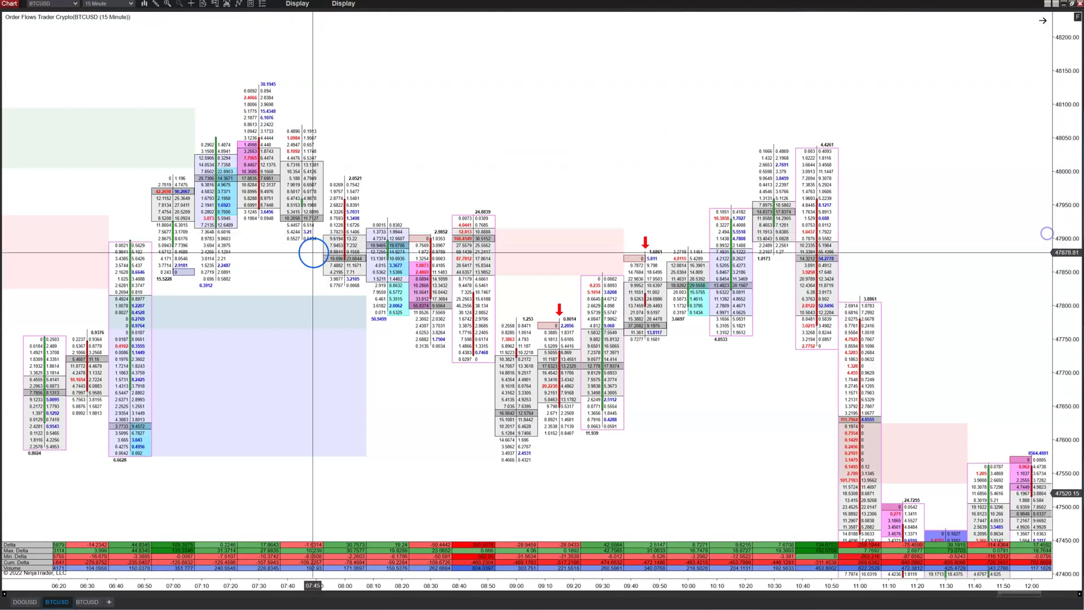
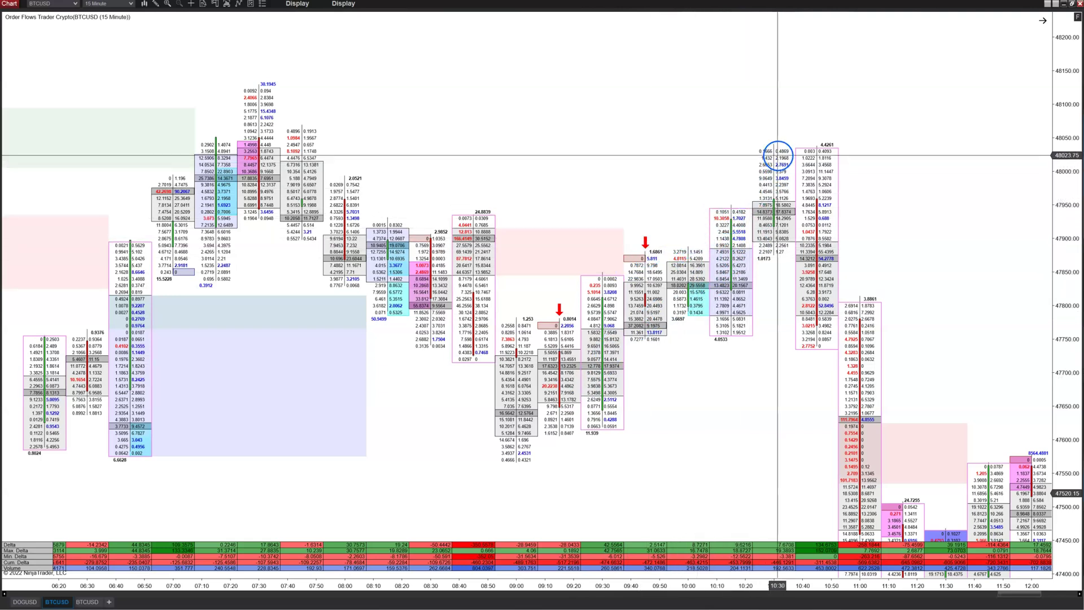
- Examine the bid and ask volumes of the 10:45 bar between about 47,800 and 47,880
left_click(796, 155)
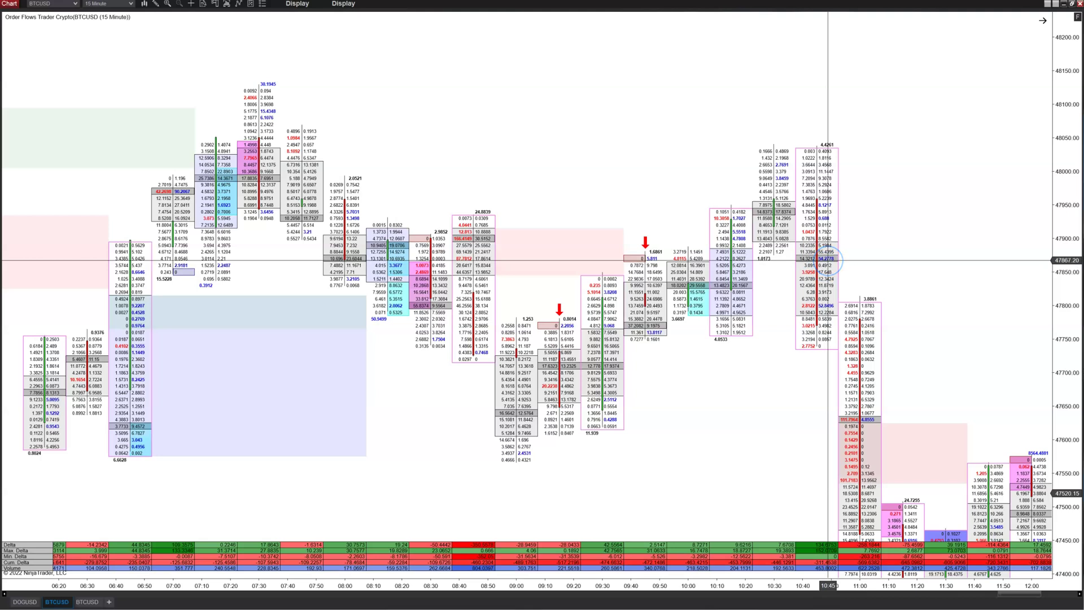
mouse_move(828, 252)
left_mouse_down()
mouse_move(828, 306)
mouse_move(834, 256)
mouse_move(830, 305)
mouse_move(829, 260)
mouse_move(396, 250)
mouse_move(477, 238)
mouse_move(505, 255)
mouse_move(717, 262)
mouse_move(474, 235)
mouse_move(468, 271)
mouse_move(466, 242)
mouse_move(464, 269)
mouse_move(832, 262)
left_mouse_up()
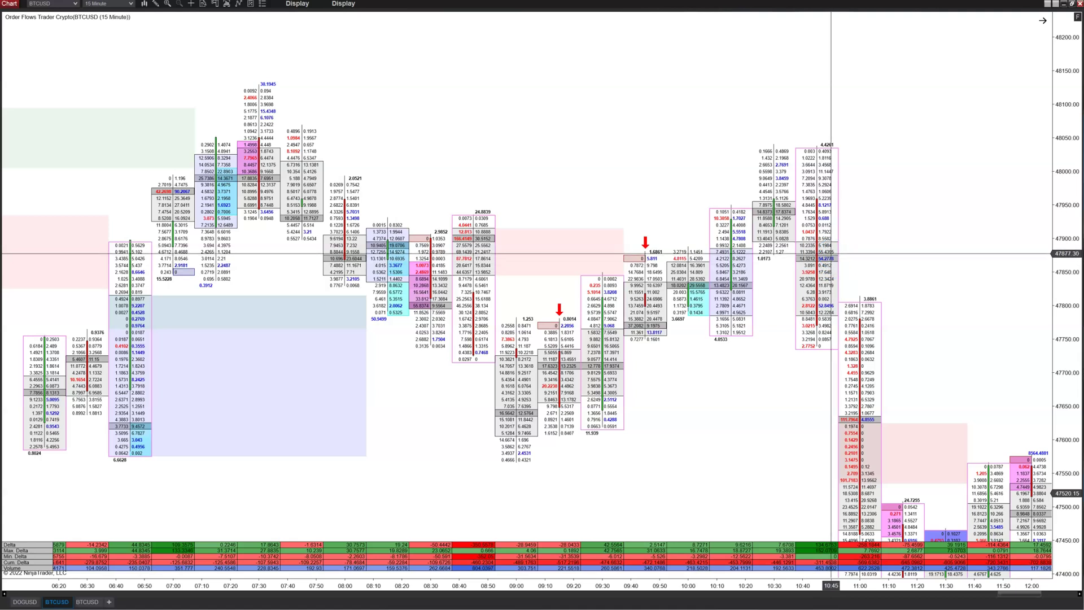
left_click(824, 255)
mouse_move(824, 255)
left_mouse_down()
mouse_move(832, 261)
mouse_move(813, 258)
mouse_move(841, 223)
mouse_move(824, 252)
mouse_move(570, 261)
mouse_move(465, 234)
mouse_move(468, 252)
mouse_move(614, 192)
mouse_move(488, 266)
mouse_move(494, 318)
mouse_move(536, 394)
mouse_move(537, 428)
mouse_move(661, 377)
mouse_move(812, 244)
mouse_move(803, 164)
mouse_move(810, 263)
mouse_move(767, 257)
mouse_move(805, 257)
mouse_move(819, 238)
mouse_move(825, 177)
mouse_move(839, 252)
mouse_move(504, 232)
mouse_move(456, 247)
mouse_move(527, 302)
mouse_move(730, 265)
mouse_move(788, 247)
mouse_move(807, 226)
mouse_move(815, 170)
mouse_move(816, 256)
mouse_move(826, 252)
mouse_move(702, 273)
mouse_move(484, 266)
mouse_move(817, 257)
mouse_move(828, 251)
mouse_move(824, 170)
mouse_move(825, 243)
left_mouse_up()
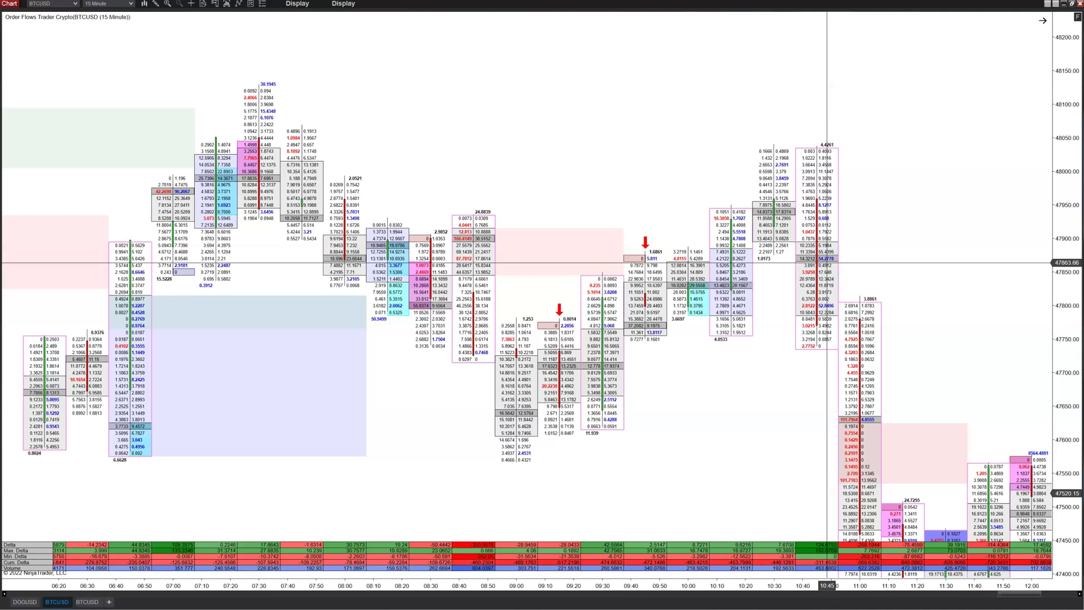
left_click(776, 274)
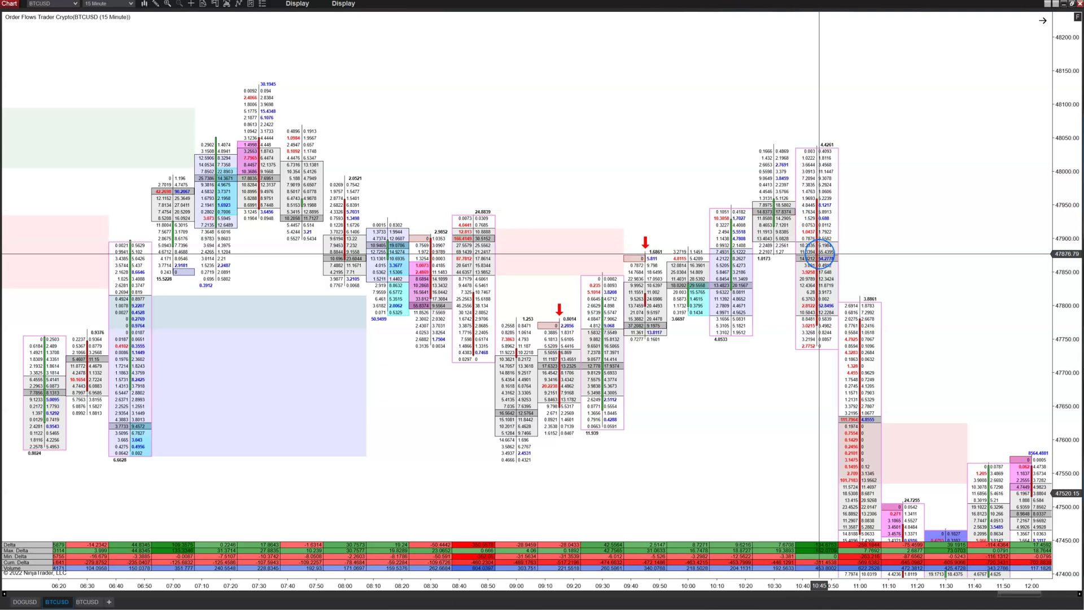
left_click(819, 257)
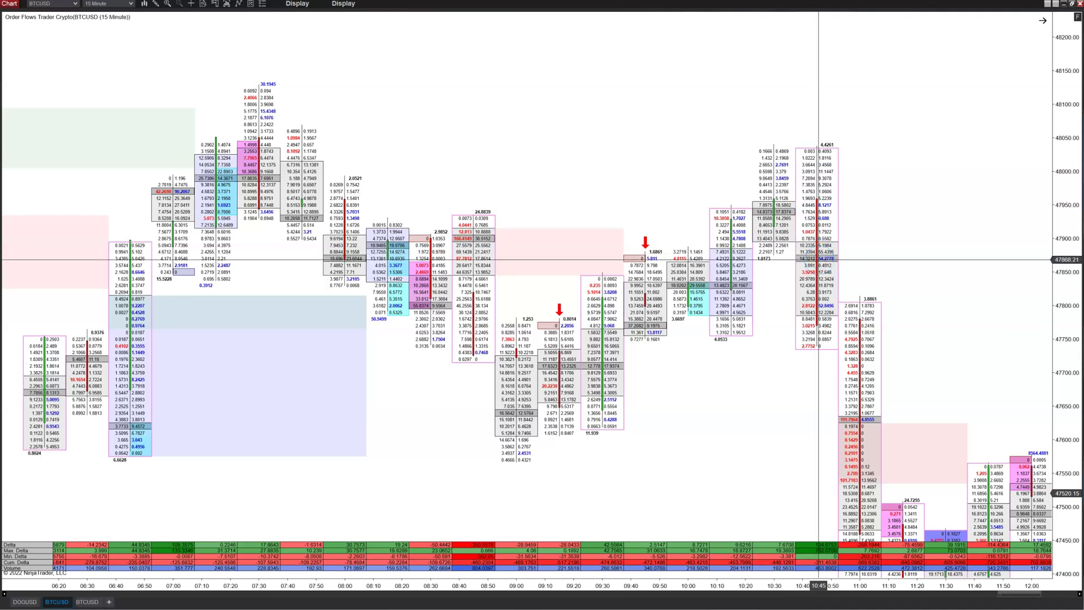
mouse_move(818, 259)
left_mouse_down()
mouse_move(825, 247)
mouse_move(815, 266)
mouse_move(467, 249)
mouse_move(786, 256)
mouse_move(803, 273)
mouse_move(813, 329)
mouse_move(830, 254)
left_mouse_up()
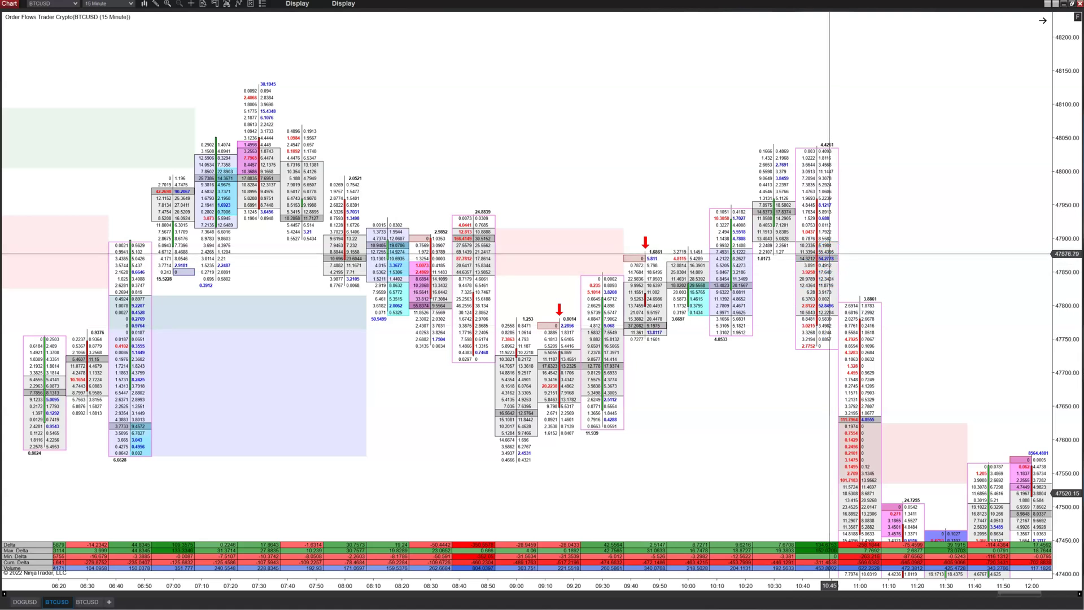
left_click_drag(829, 254, 827, 255)
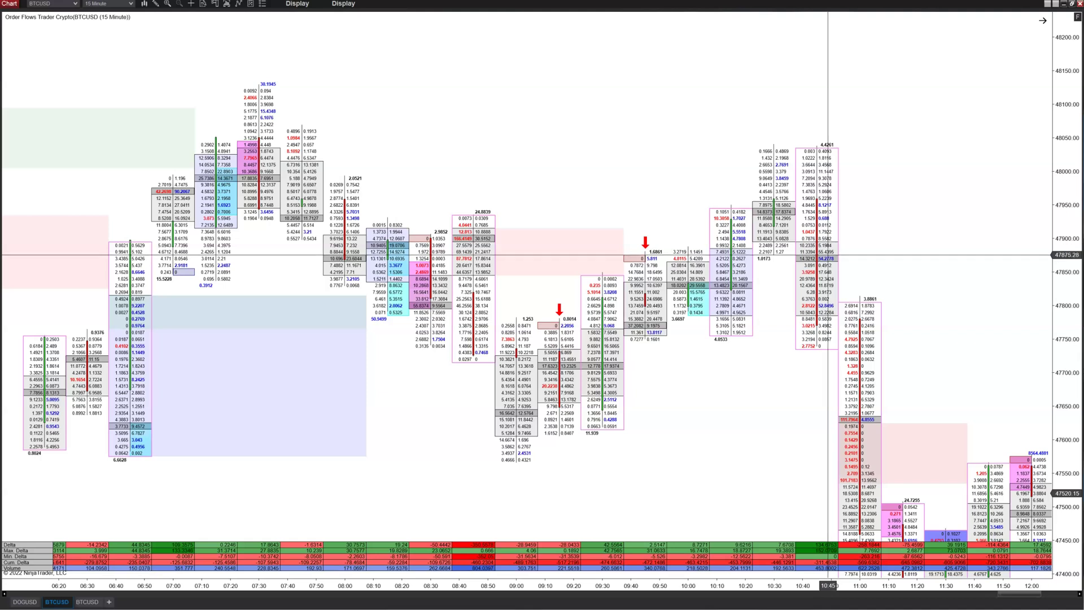
mouse_move(828, 255)
left_mouse_down()
mouse_move(769, 249)
mouse_move(828, 245)
mouse_move(854, 117)
mouse_move(816, 199)
mouse_move(817, 303)
mouse_move(839, 242)
mouse_move(828, 306)
left_mouse_up()
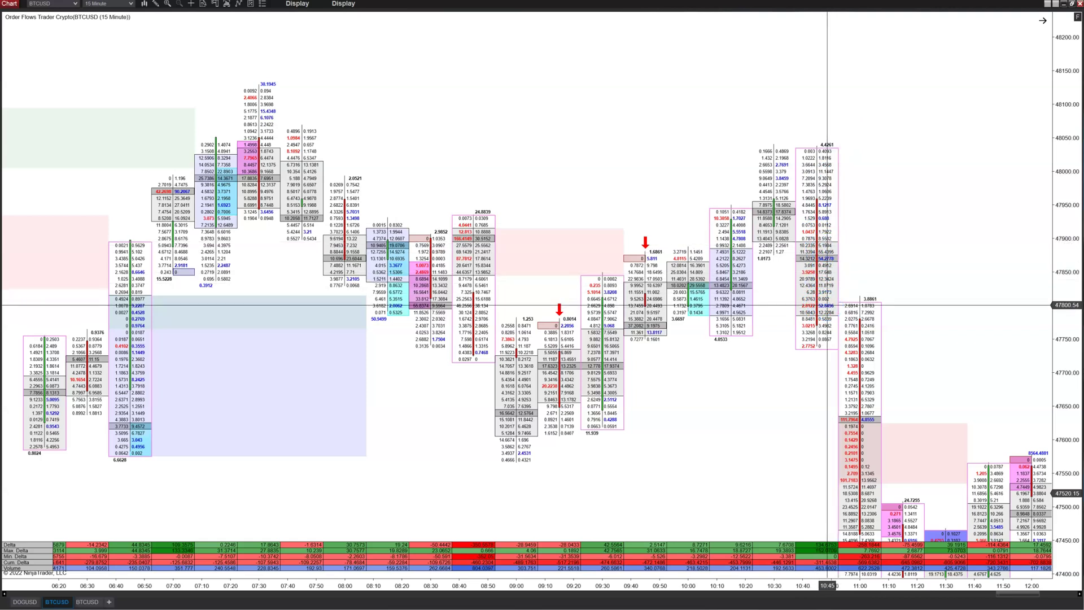
mouse_move(827, 305)
left_mouse_down()
mouse_move(486, 283)
mouse_move(486, 300)
mouse_move(510, 278)
mouse_move(463, 309)
mouse_move(464, 296)
mouse_move(859, 319)
mouse_move(831, 307)
mouse_move(682, 354)
mouse_move(605, 271)
mouse_move(472, 314)
mouse_move(755, 215)
mouse_move(792, 164)
mouse_move(823, 304)
mouse_move(828, 271)
left_mouse_up()
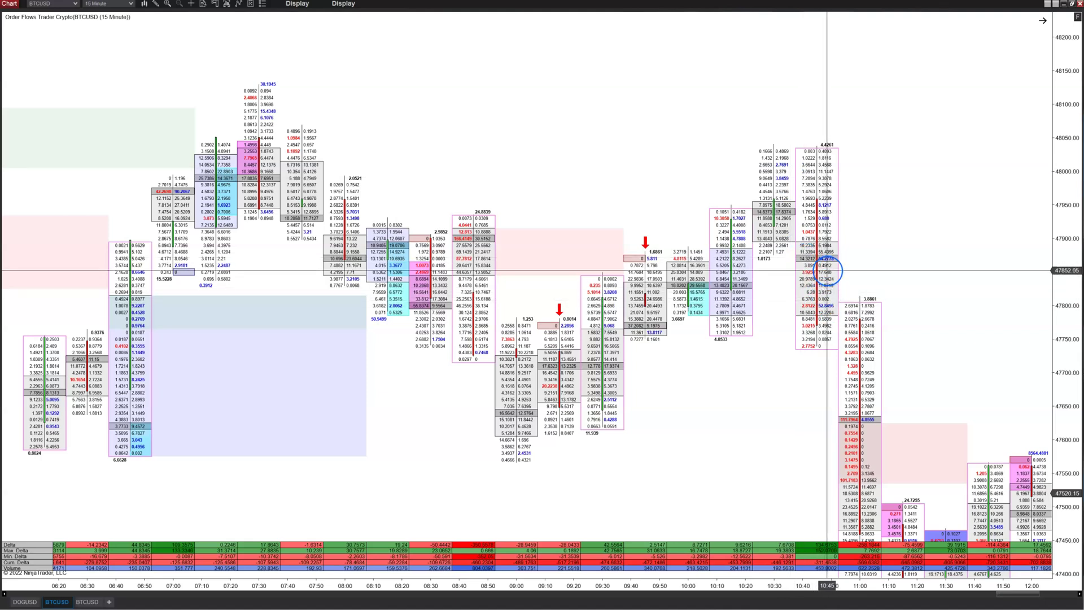
- Bring the 11:00 bar into view, compress the price scale slightly, and examine its stacked selling imbalances
scroll(827, 271, "down", 3)
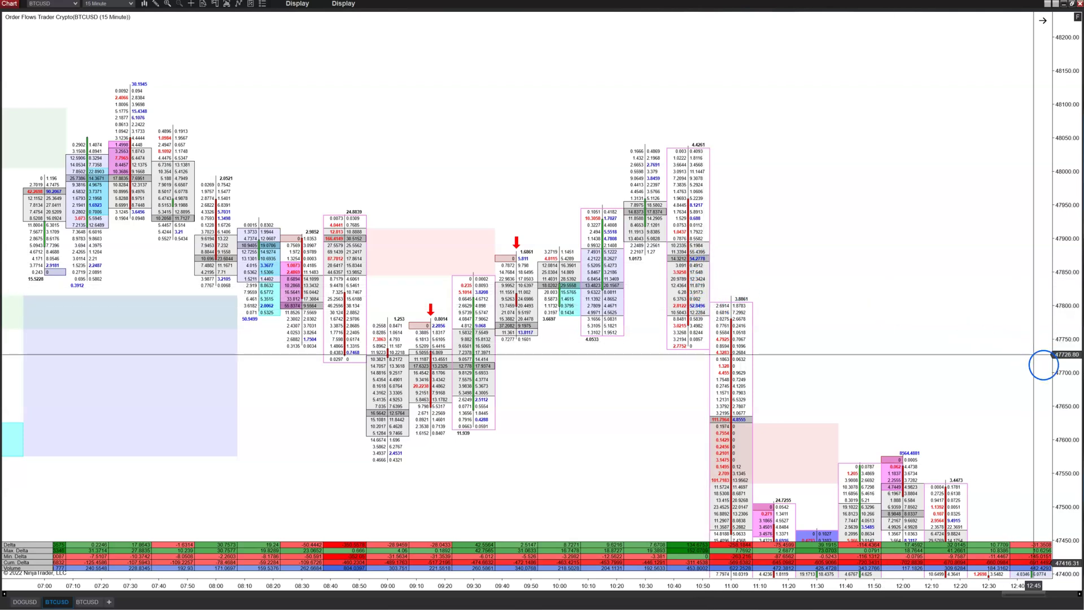
left_click_drag(1070, 380, 1071, 420)
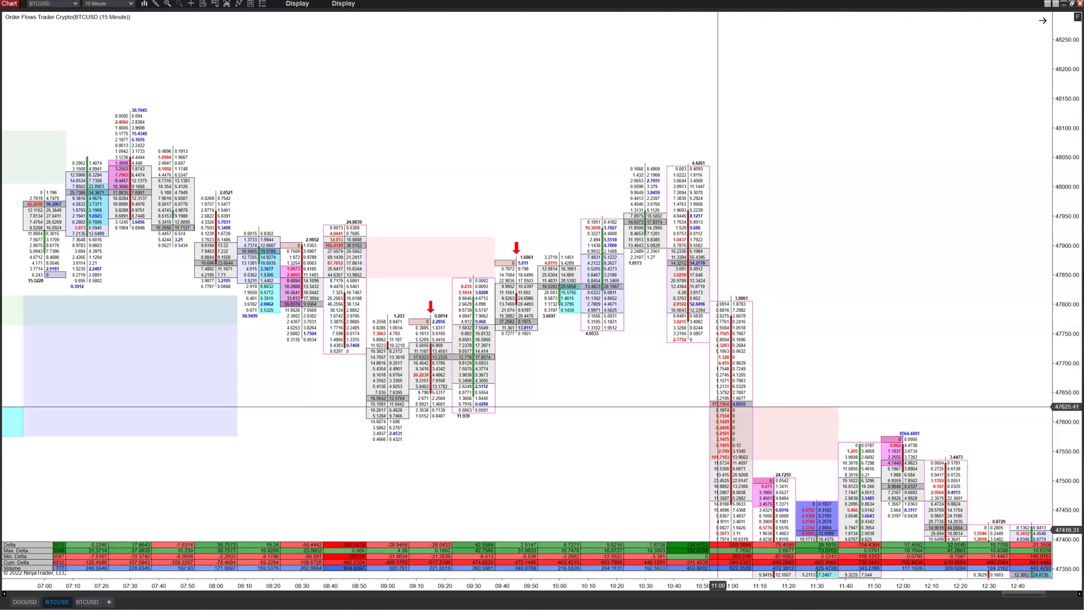
left_click(721, 422)
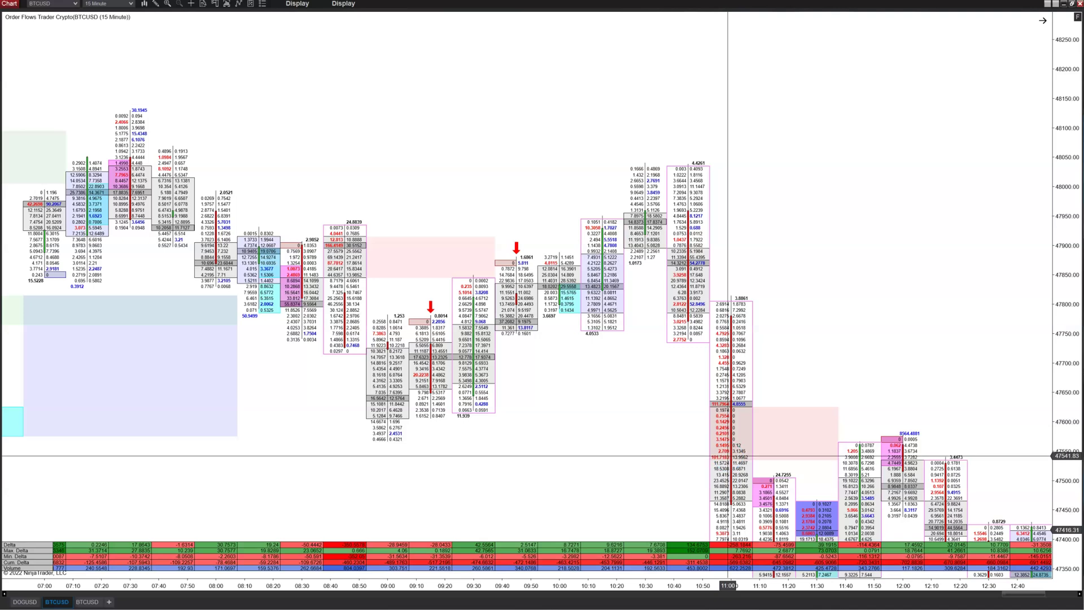
left_click(721, 429)
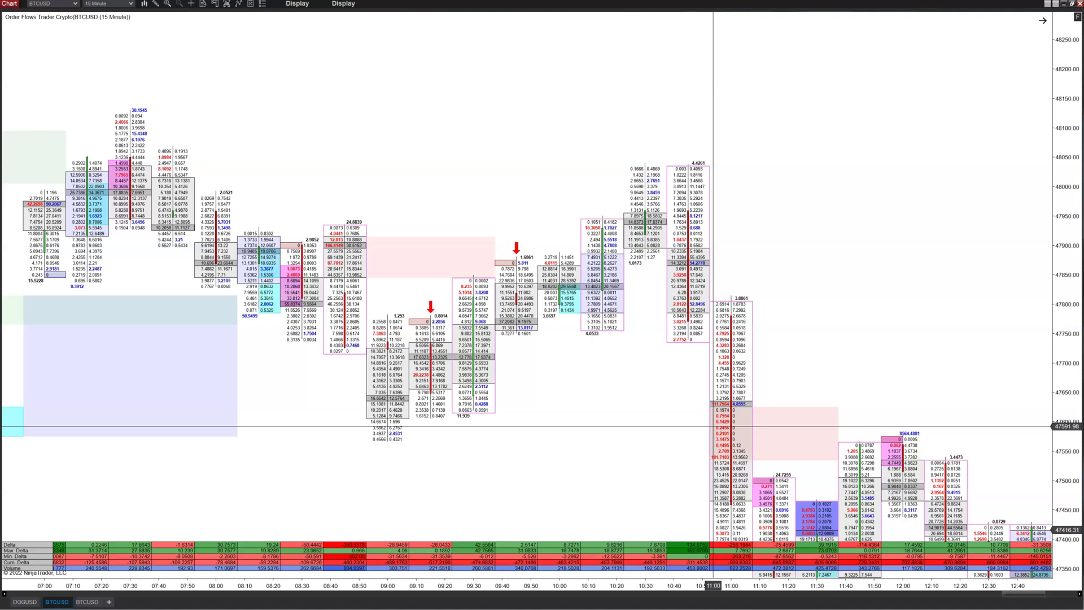
- Show the full 11:00 bar with the bars up to 13:30, and examine its high-volume level and pink zone
left_click(730, 382)
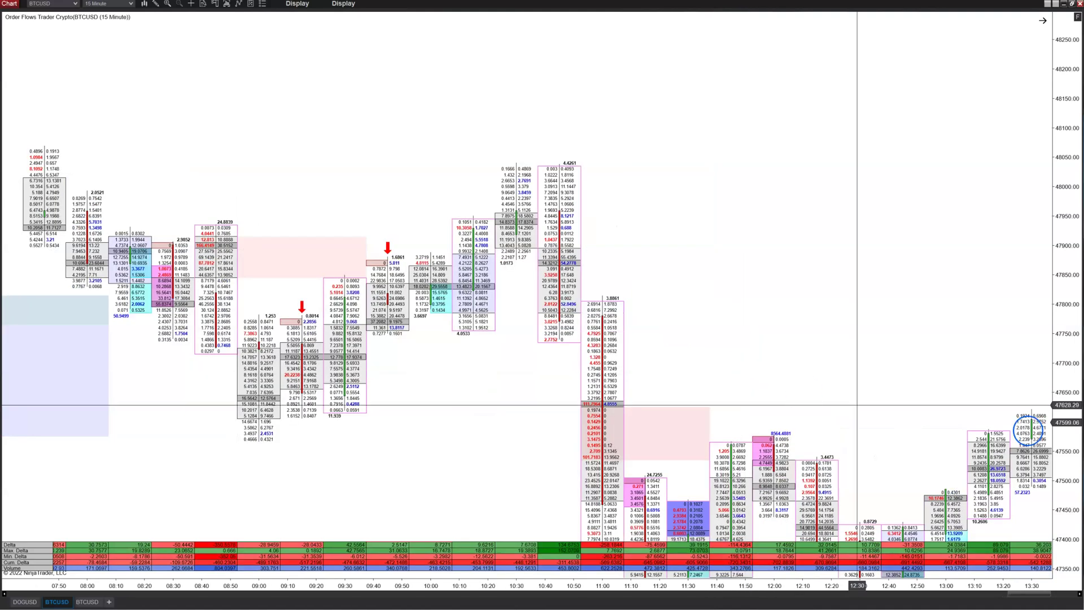
left_click_drag(1065, 472, 1060, 277)
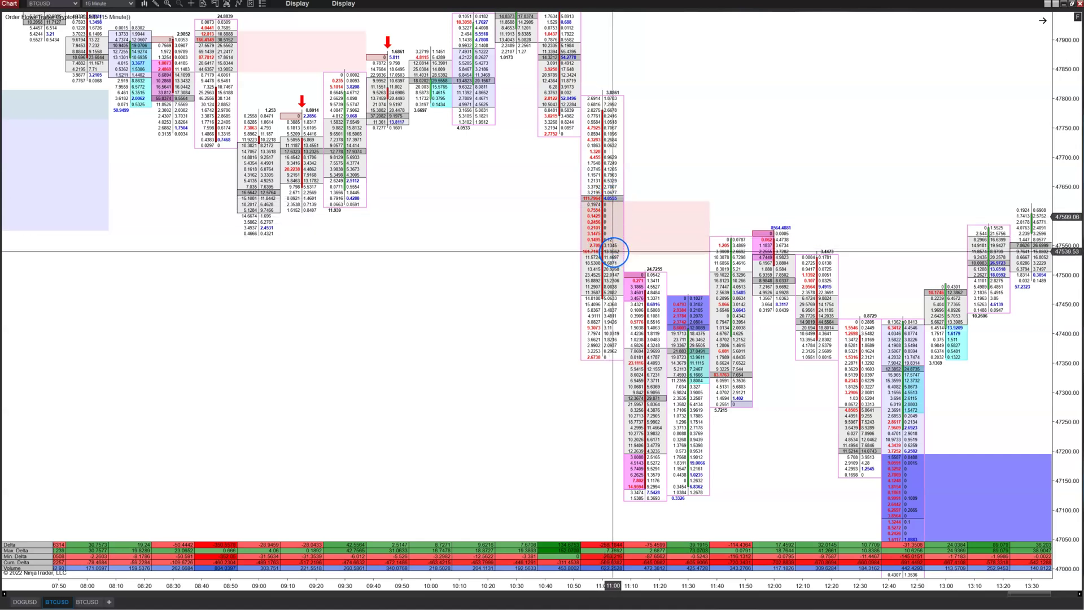
left_click(605, 199)
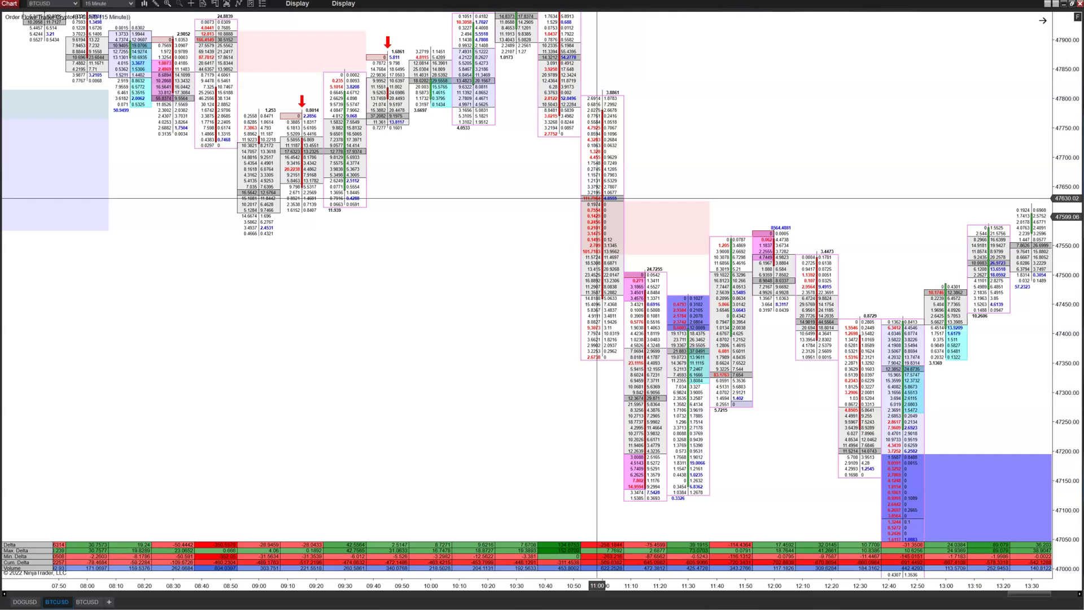
left_click(596, 200)
left_click(600, 243)
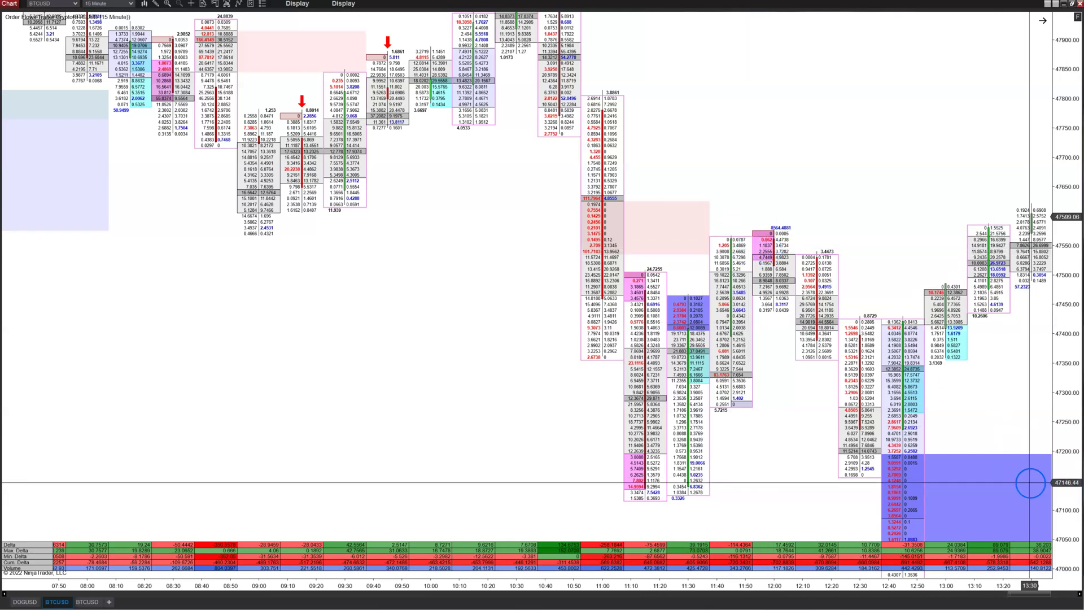
- Bring the full lower part of the 12:45 bar into view and examine its selling imbalances and two blue zones
left_click_drag(1050, 553, 1048, 165)
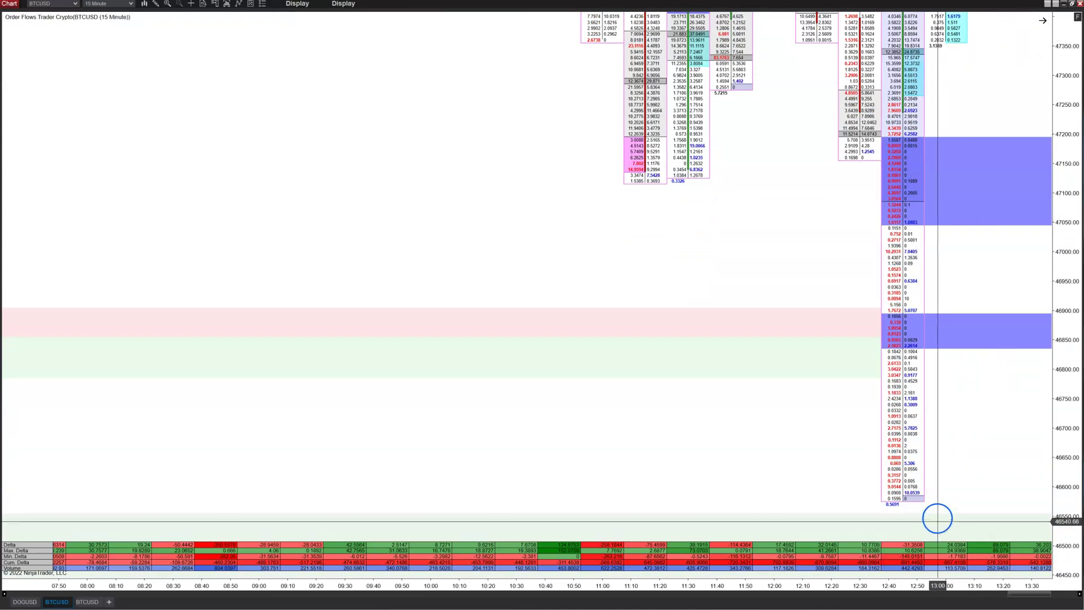
scroll(927, 493, "down", 10)
scroll(929, 494, "up", 6)
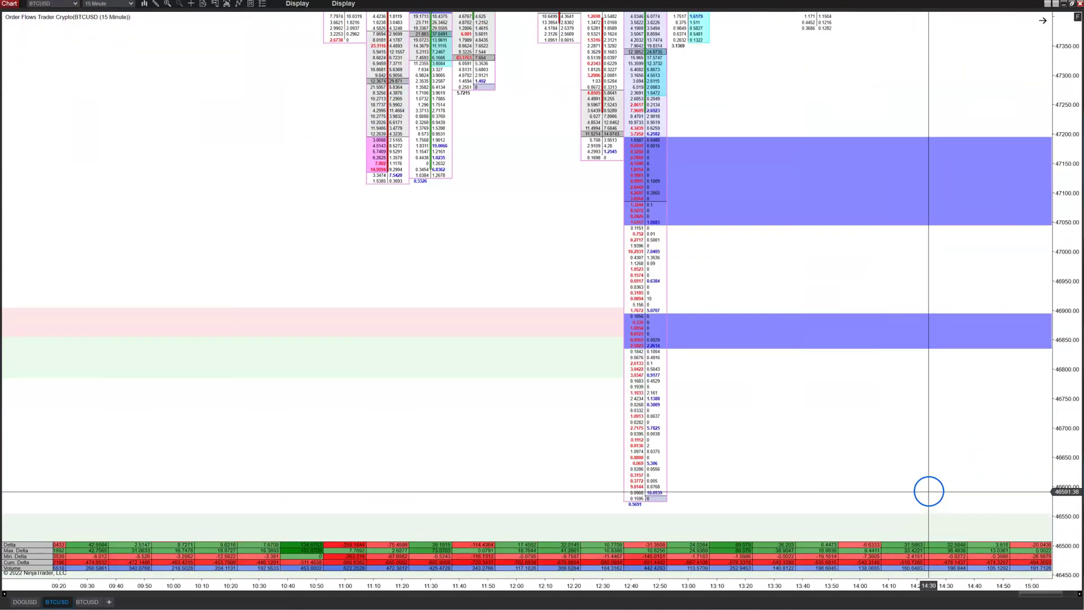
- Return to the 47,000 to 47,850 price range and follow the 12:45 bar's upper blue zone forward to the 17:00 bar
left_click_drag(1047, 159, 1037, 496)
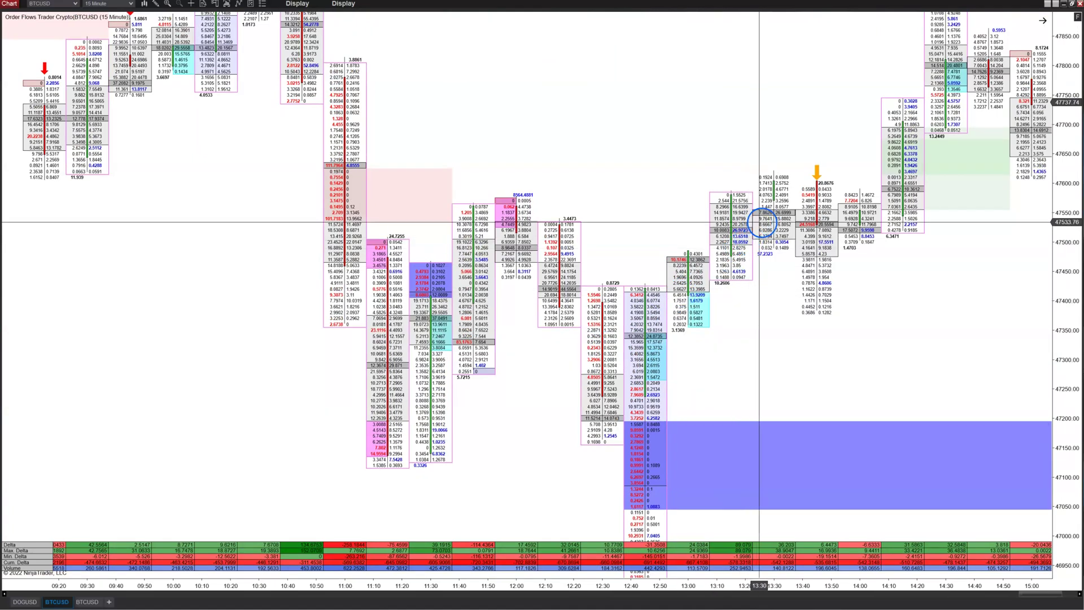
scroll(773, 223, "down", 3)
left_click(775, 214)
scroll(774, 203, "down", 2)
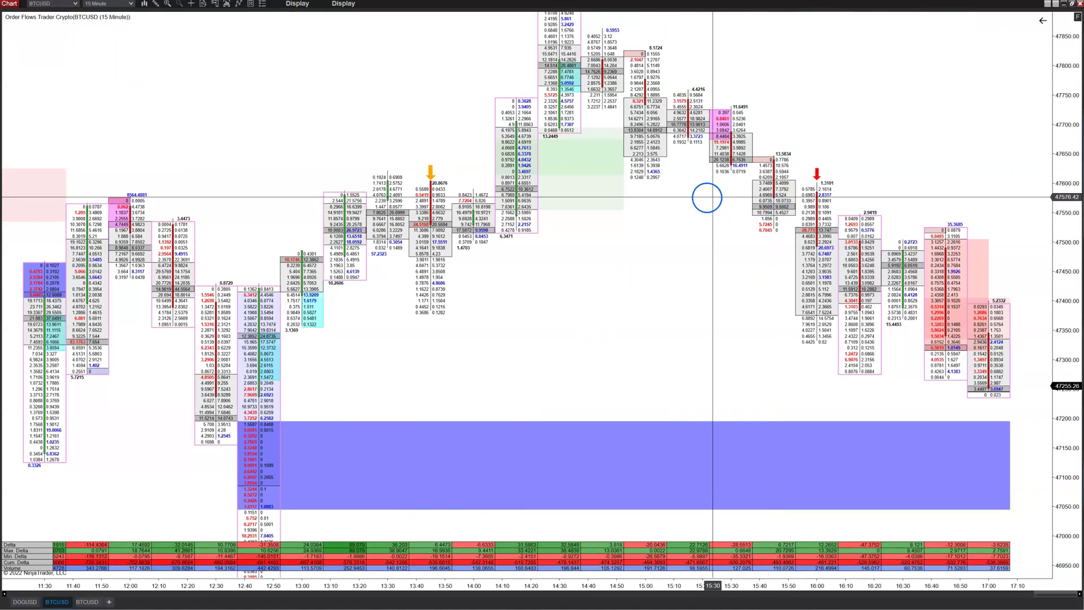
- Compare the earlier 11:00 and 12:45 bars with the latest bars up to 17:00 approaching the blue zone
scroll(708, 197, "up", 5)
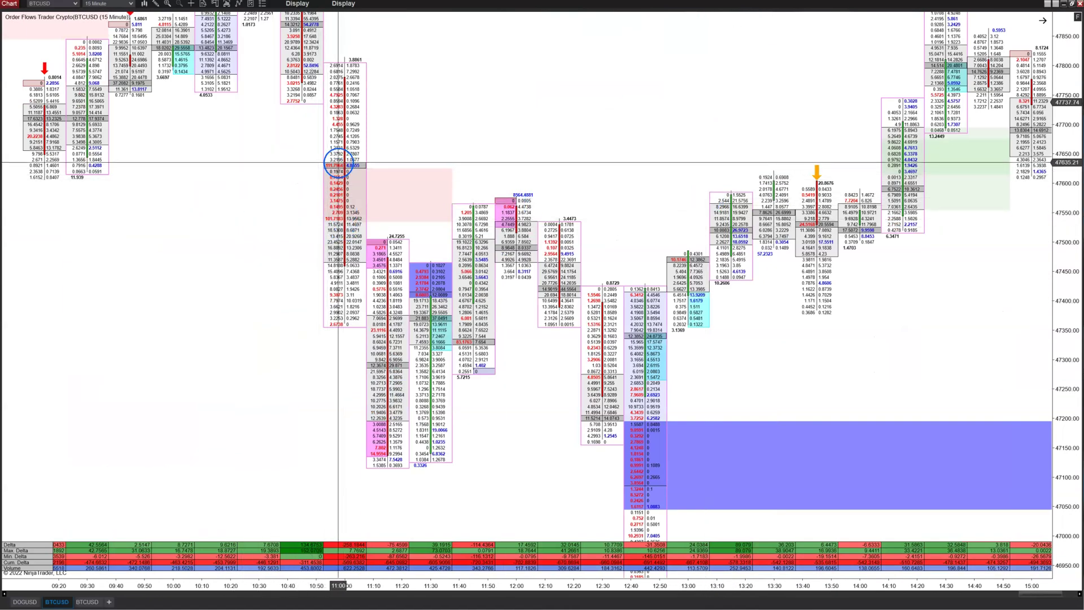
scroll(416, 178, "down", 8)
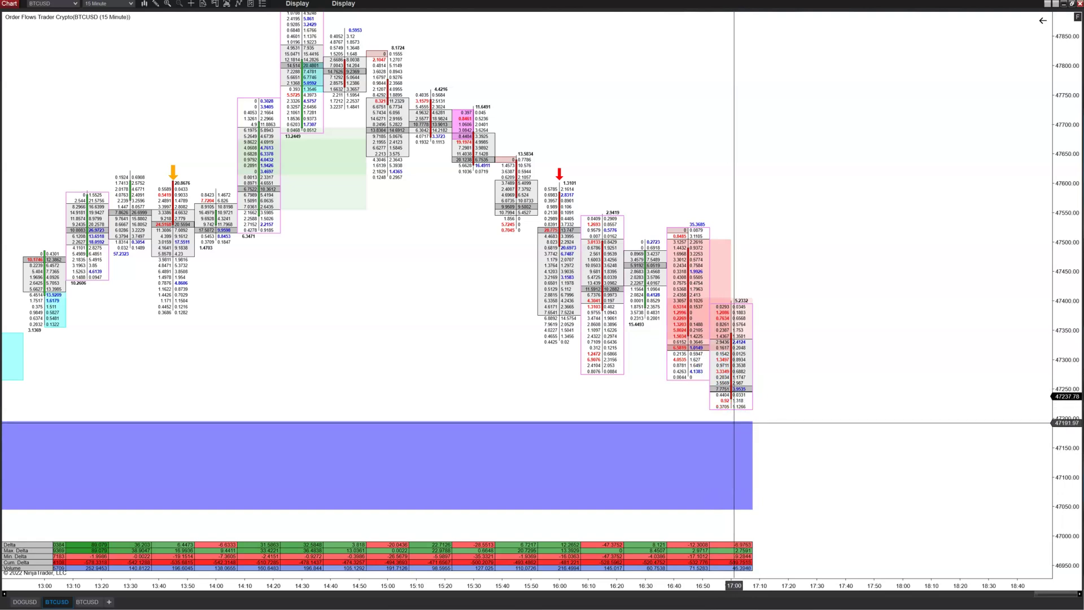
scroll(734, 425, "up", 10)
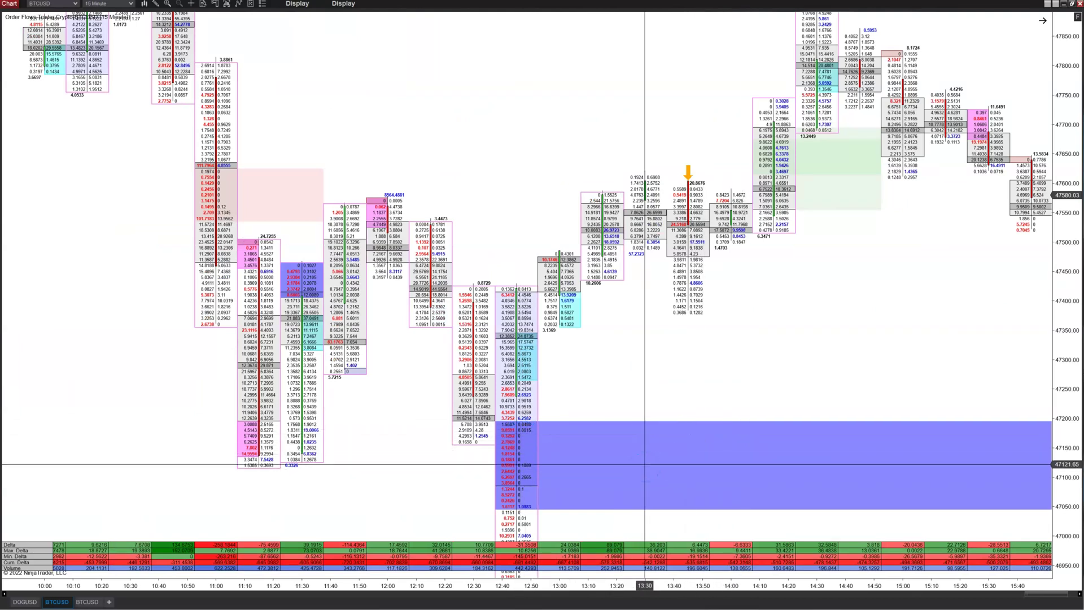
scroll(644, 464, "down", 9)
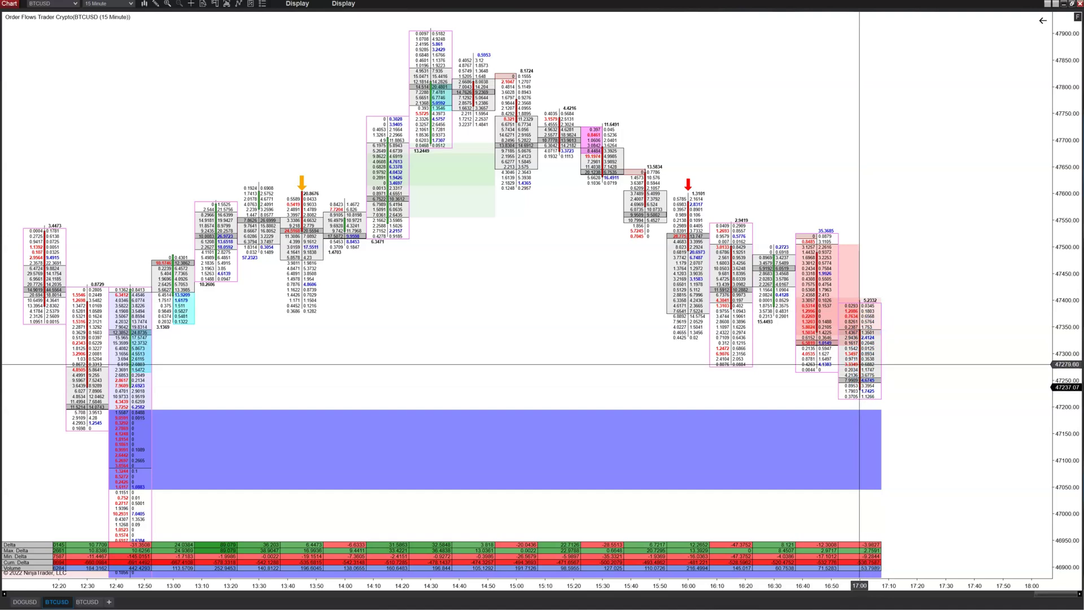
left_click(857, 361)
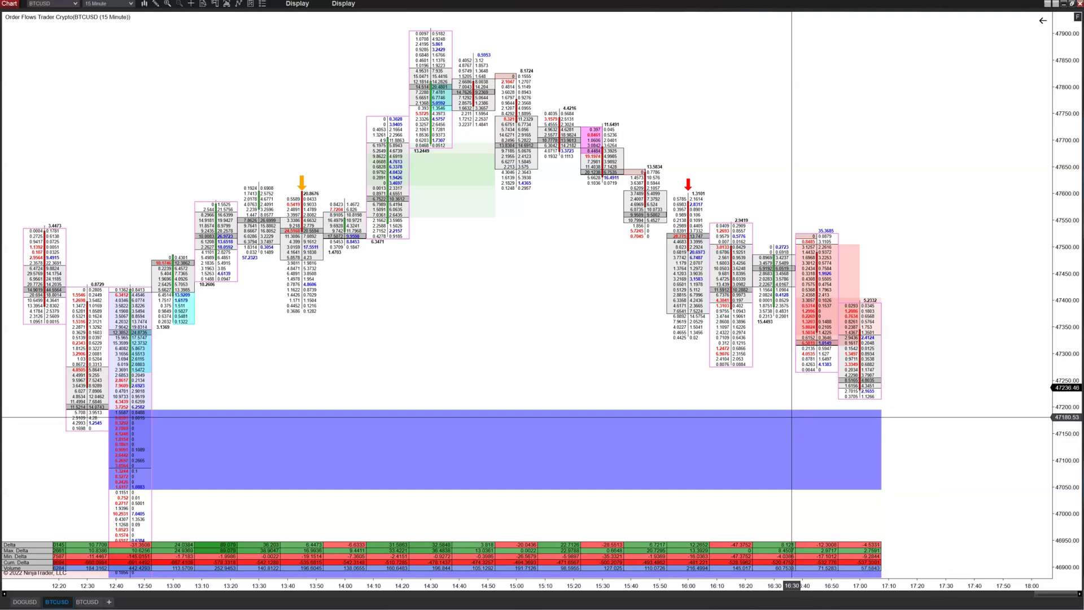
- Switch to the DOGUSD 15-minute chart, go to its latest bars, and examine the footprint signals and zones from 09:15 to 17:00
left_click(21, 601)
scroll(426, 332, "down", 10)
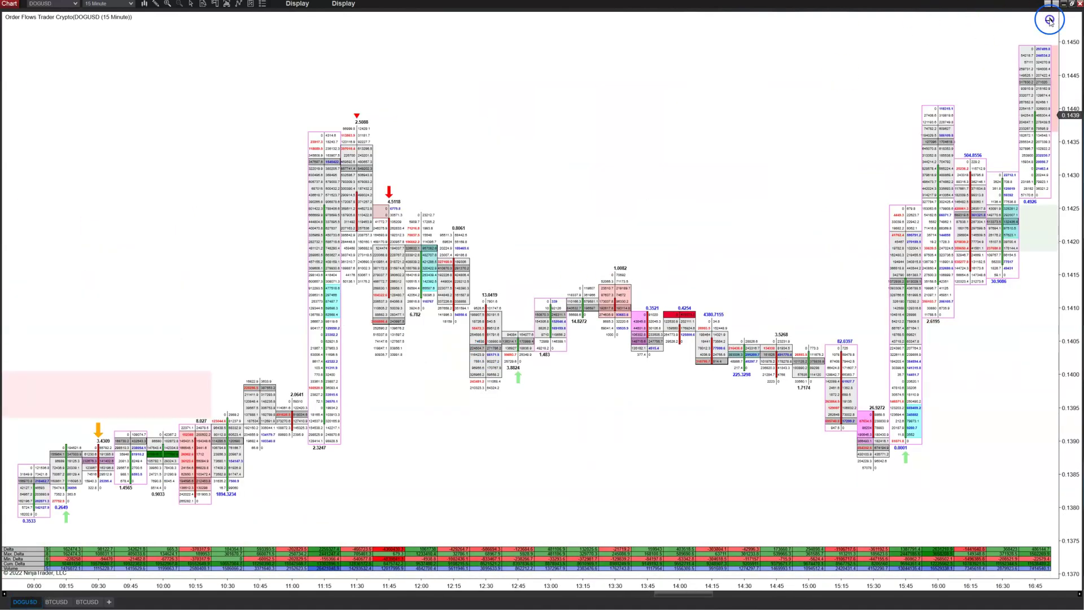
left_click(1049, 20)
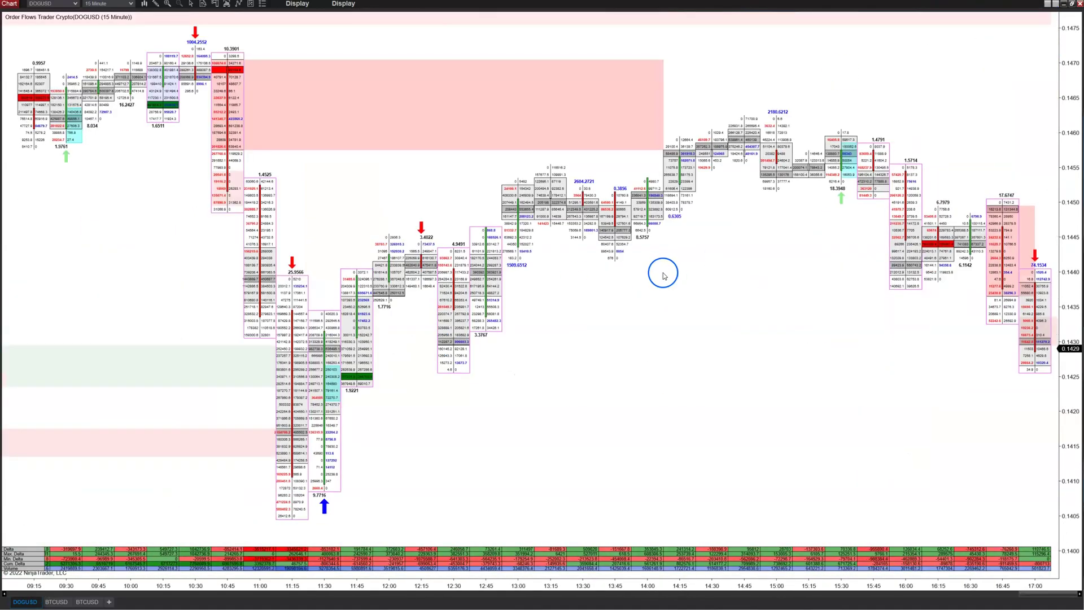
scroll(723, 239, "down", 3)
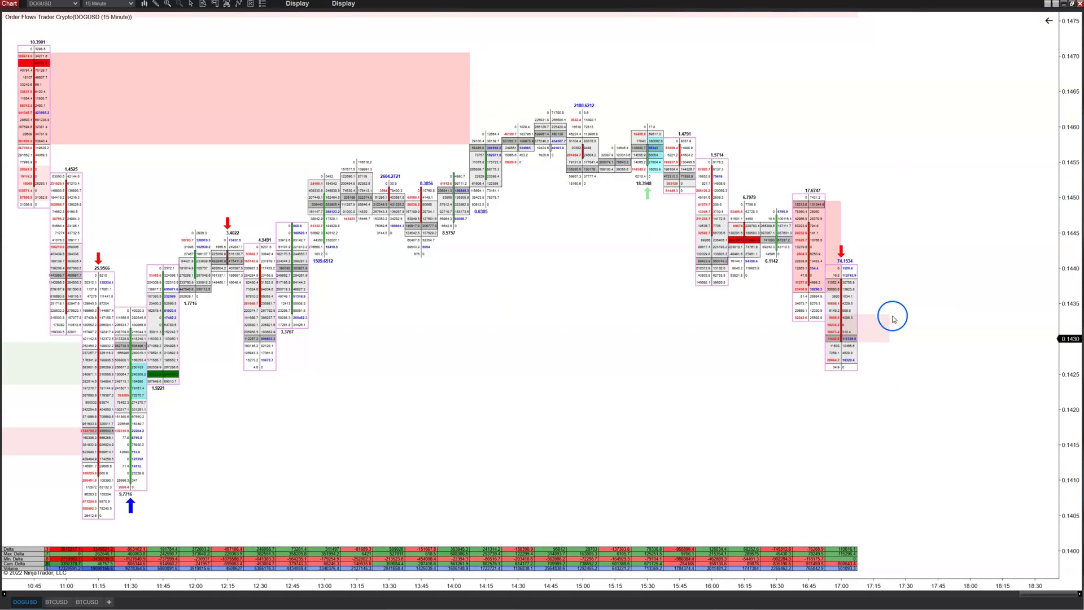
scroll(573, 197, "up", 3)
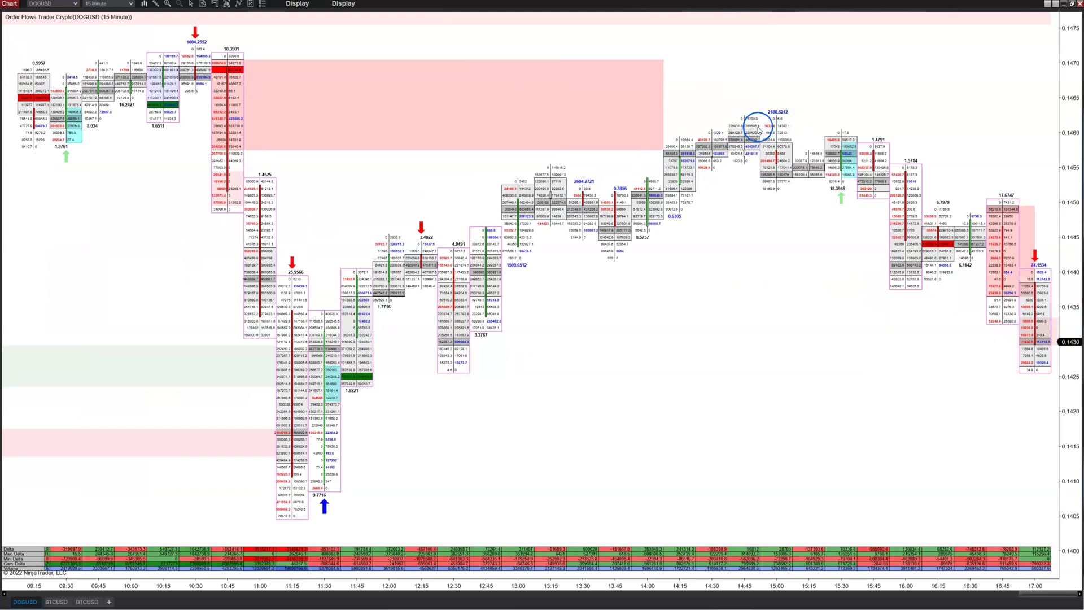
scroll(884, 250, "down", 3)
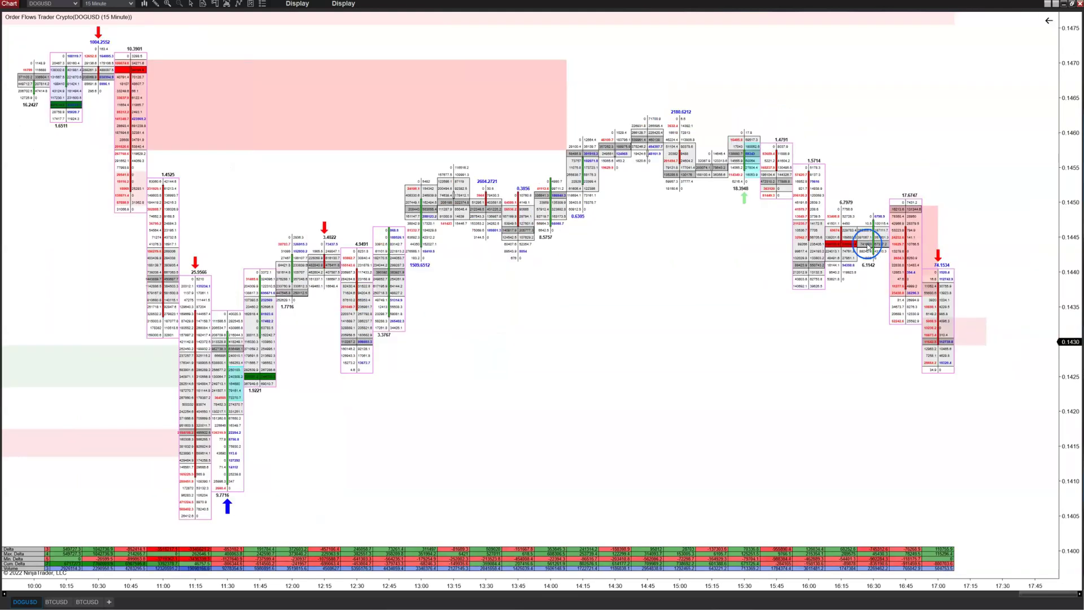